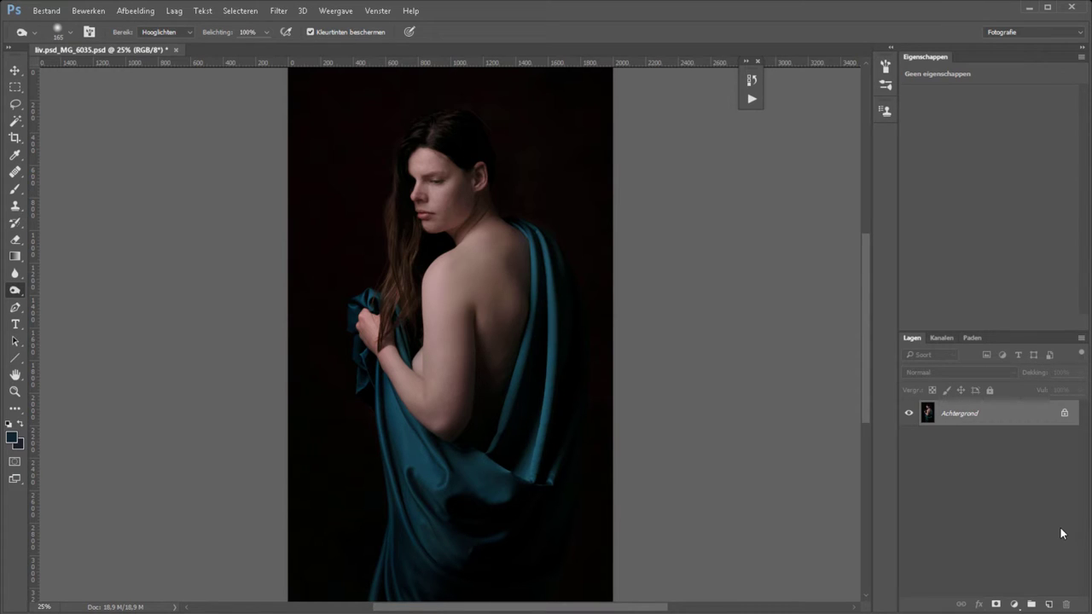
Dodge the shoulder and upper arm skin with the Dodge tool
right_click(26, 291)
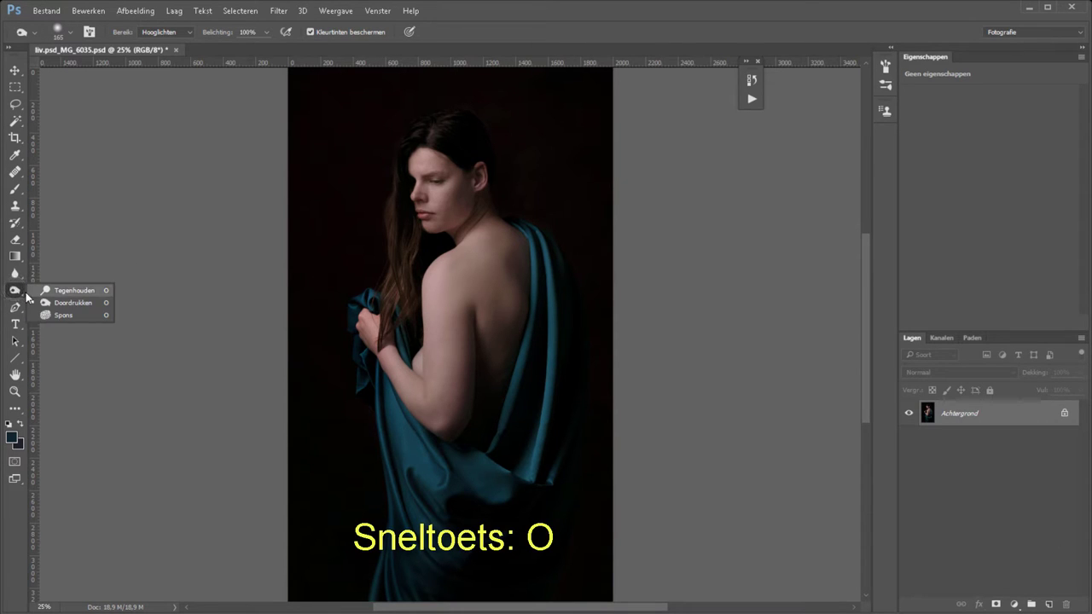
left_click(74, 289)
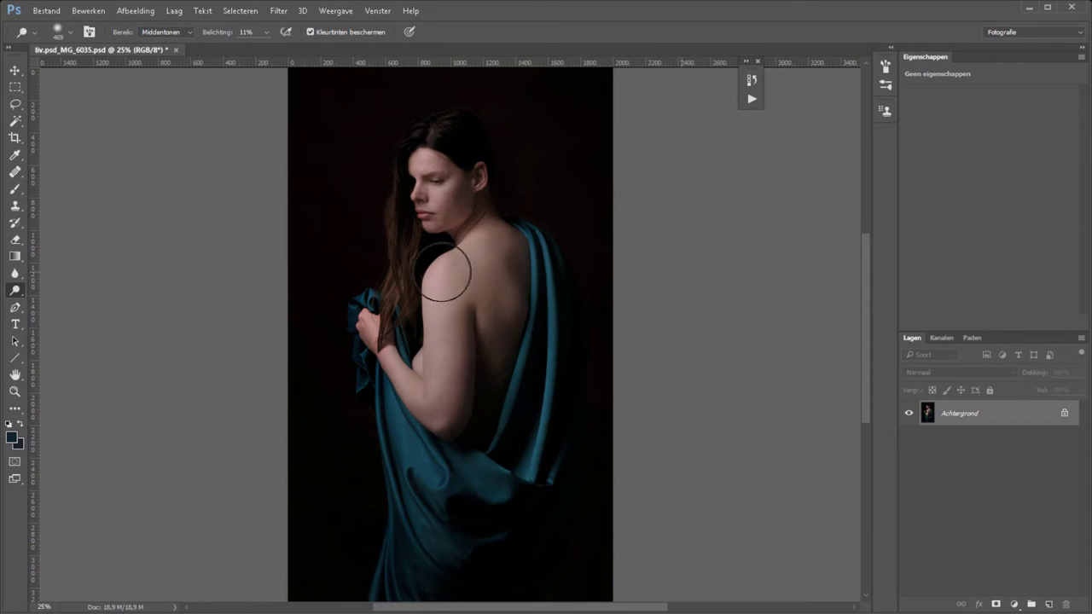
mouse_move(433, 300)
left_mouse_down()
mouse_move(433, 324)
mouse_move(487, 244)
mouse_move(474, 250)
left_mouse_up()
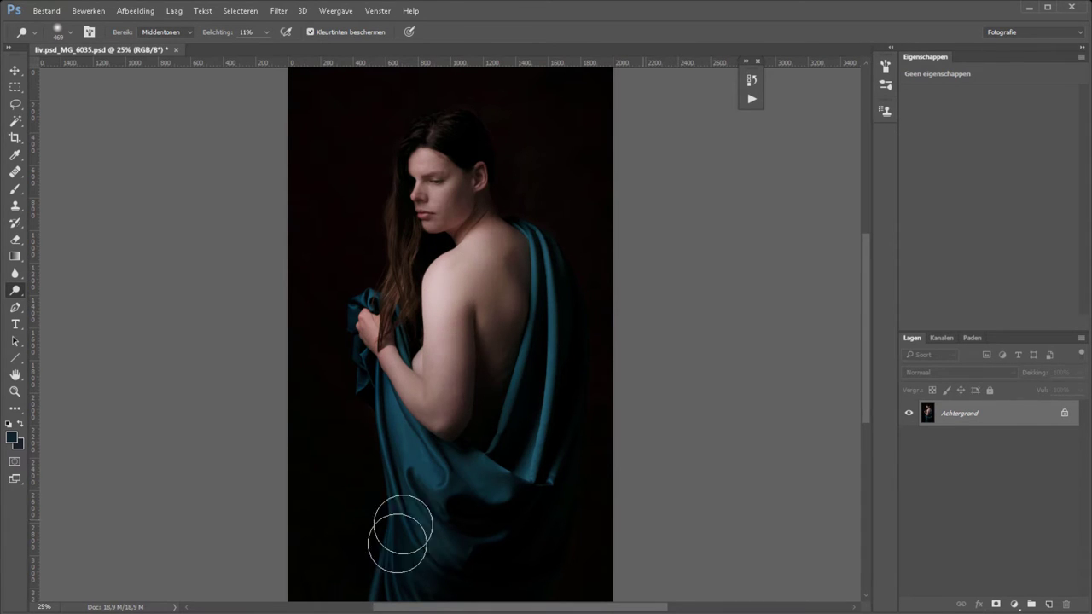
Burn the shadows along the arm with the Burn tool, range set to Schaduwen
right_click(17, 288)
left_click(60, 303)
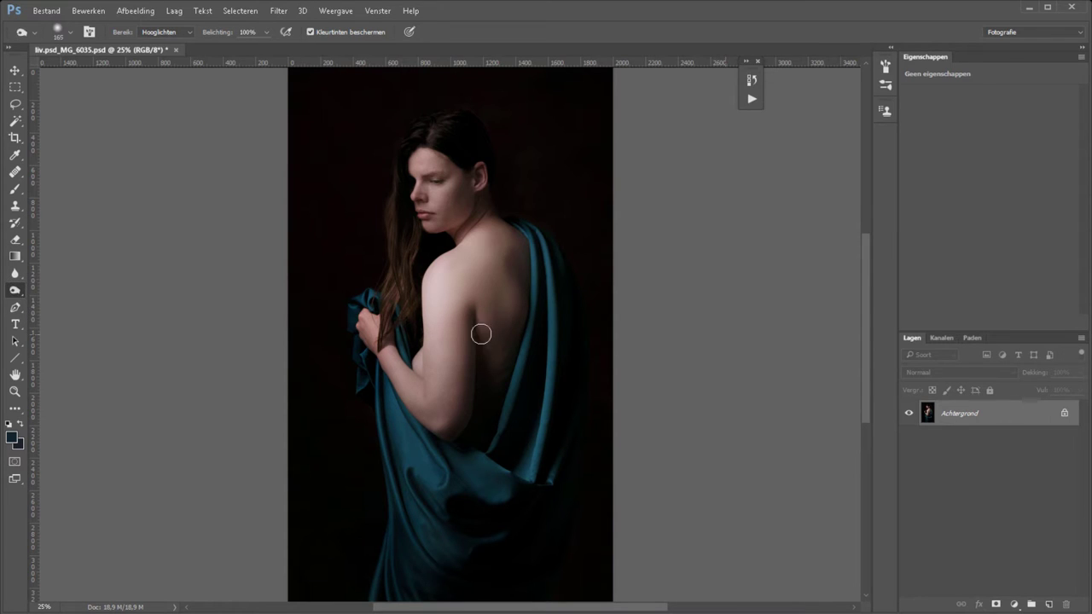
left_click(180, 31)
left_click(155, 43)
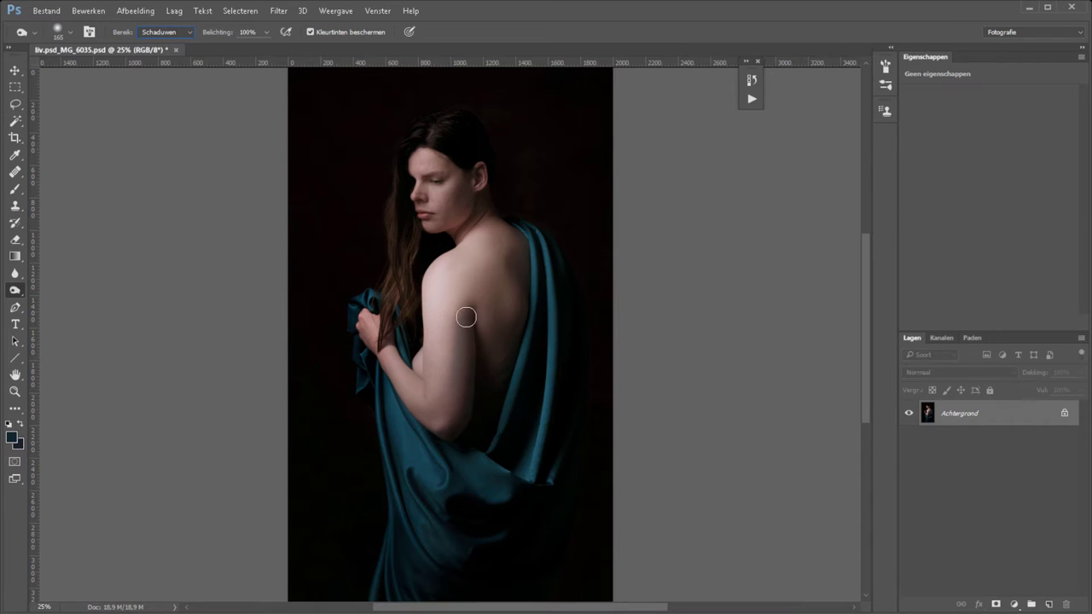
left_click_drag(465, 314, 448, 424)
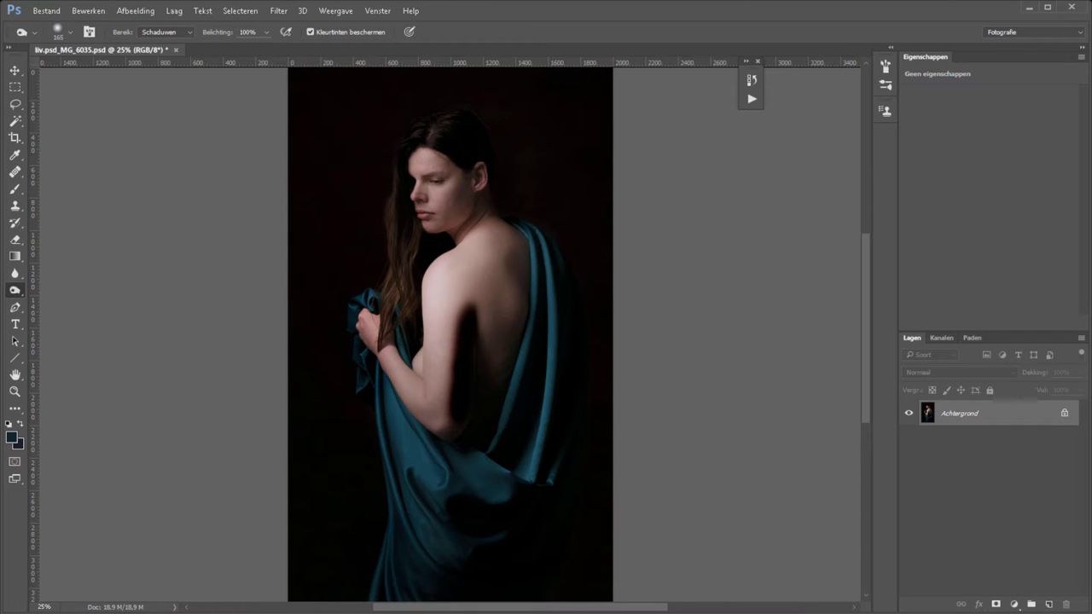
Revert the portrait to its unedited state, discarding the dodge and burn strokes, then select the Brush
left_click(751, 79)
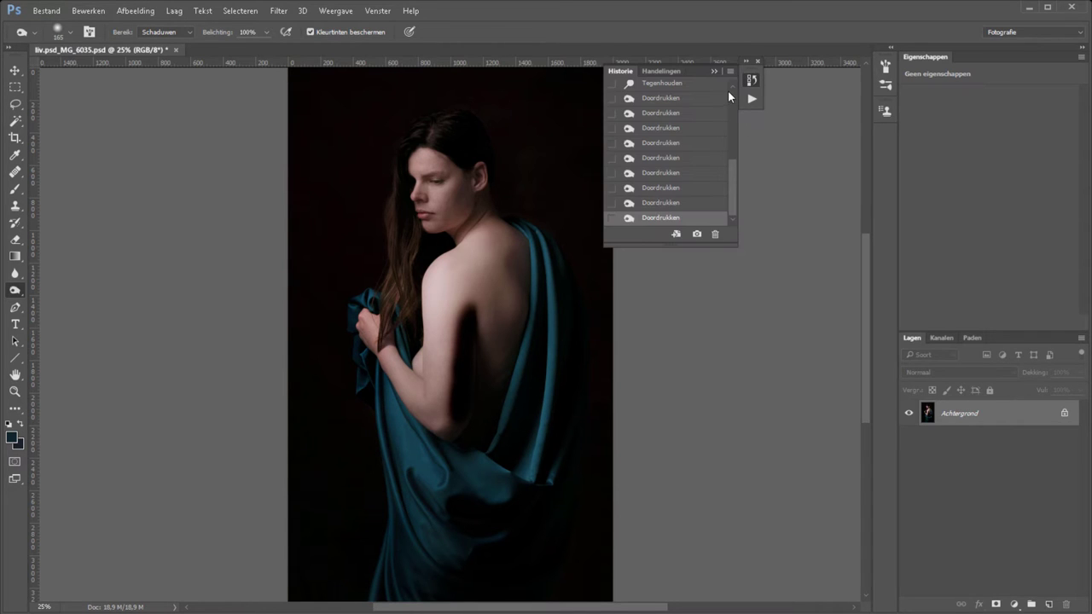
scroll(729, 98, "up", 3)
left_click(698, 100)
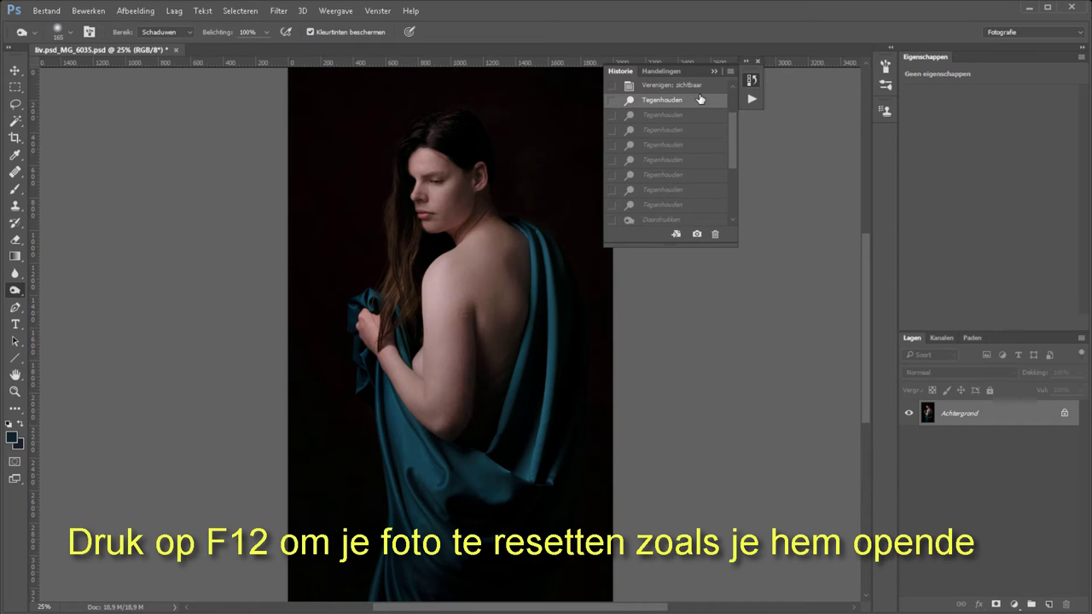
left_click(714, 70)
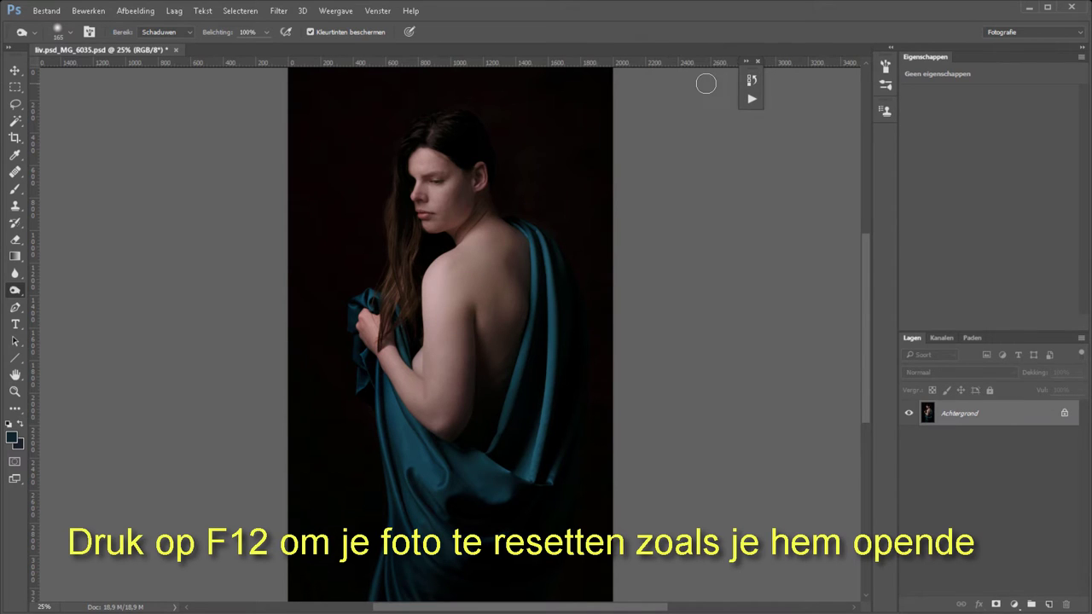
key("b")
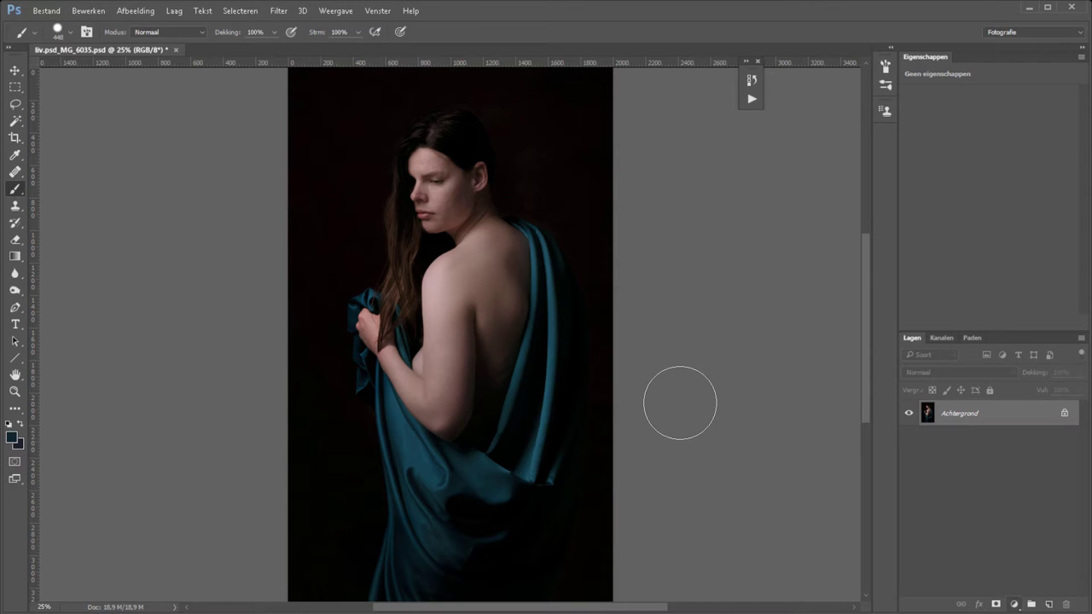
Add a brightening Curves layer, Curven 1, and invert its mask to black
left_click(1013, 603)
left_click(982, 401)
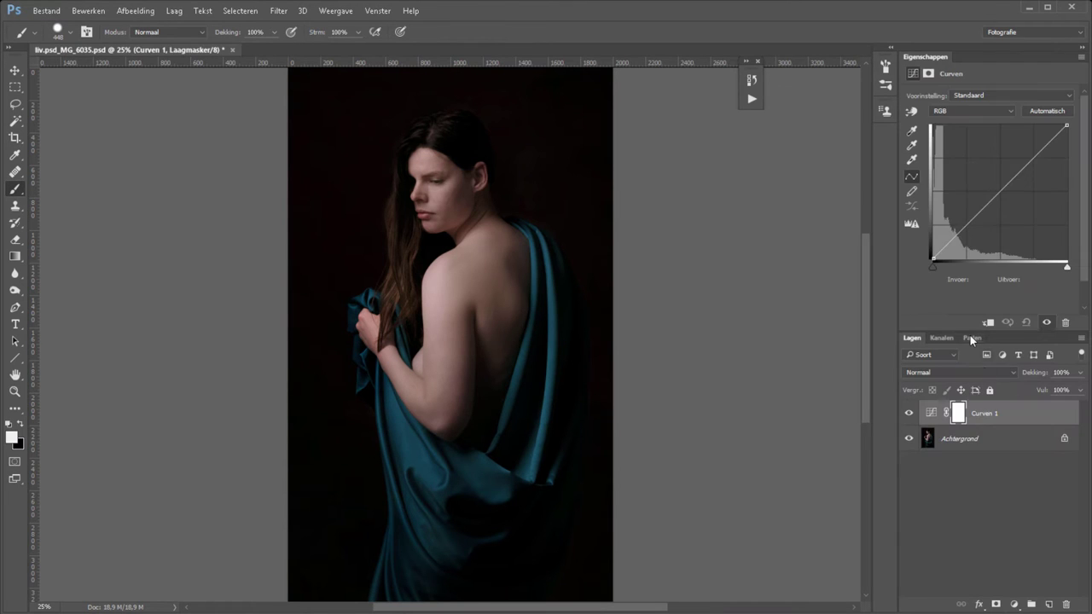
left_click_drag(987, 204, 987, 182)
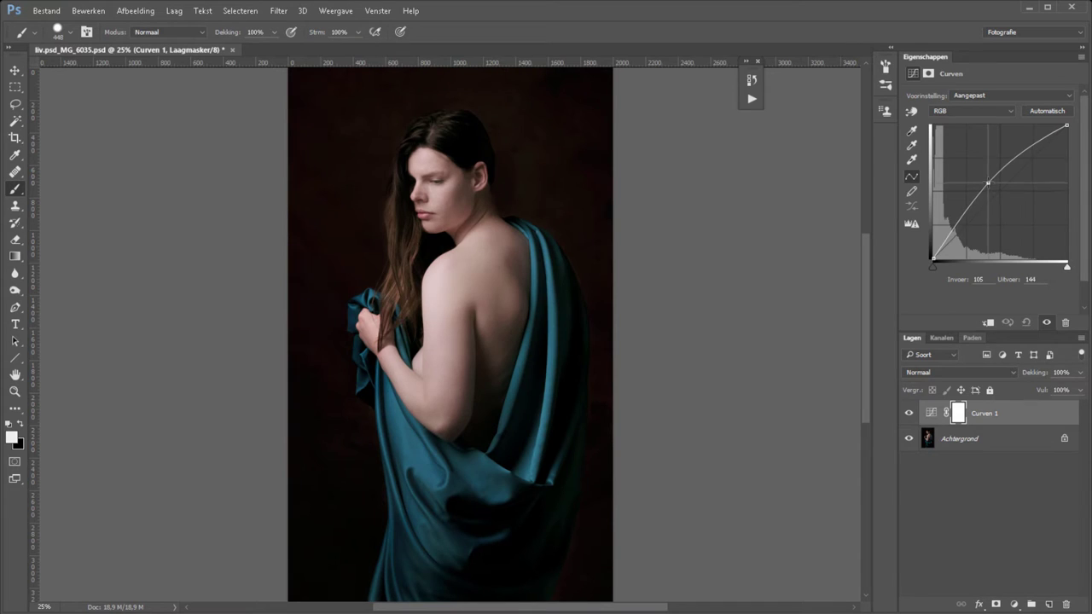
left_click(957, 413)
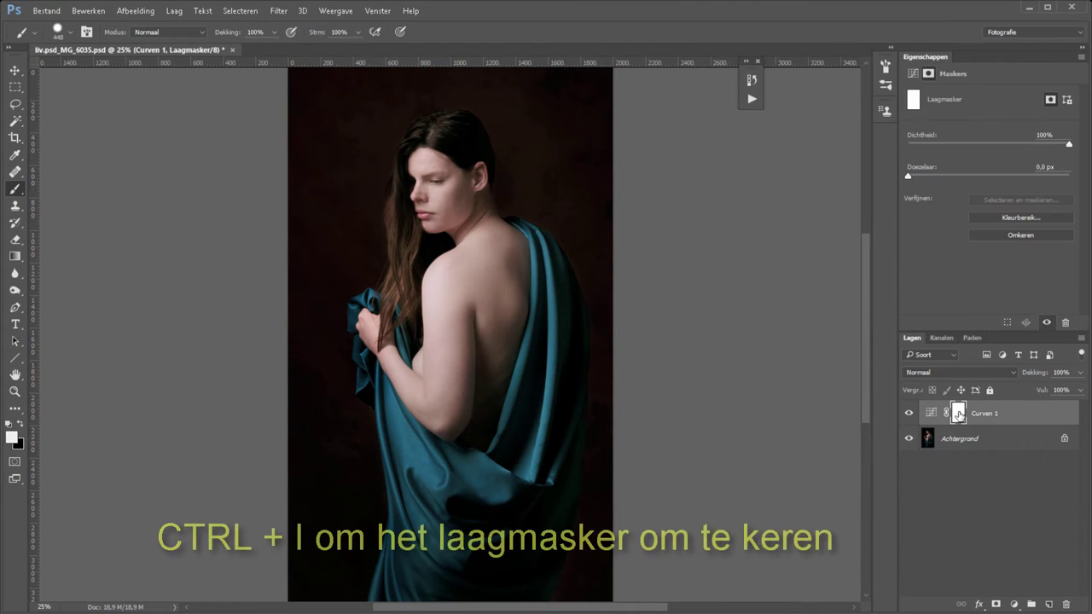
key("ctrl+i")
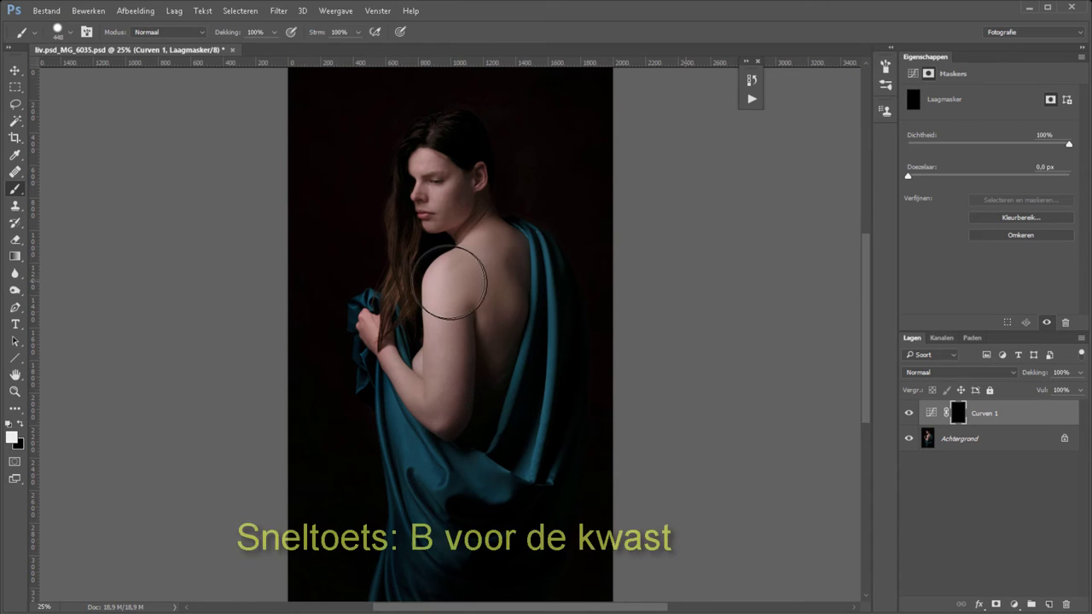
Set a small, fully soft brush and paint the brightening onto the shoulder and upper arm
right_click(468, 287)
left_click_drag(598, 342, 533, 343)
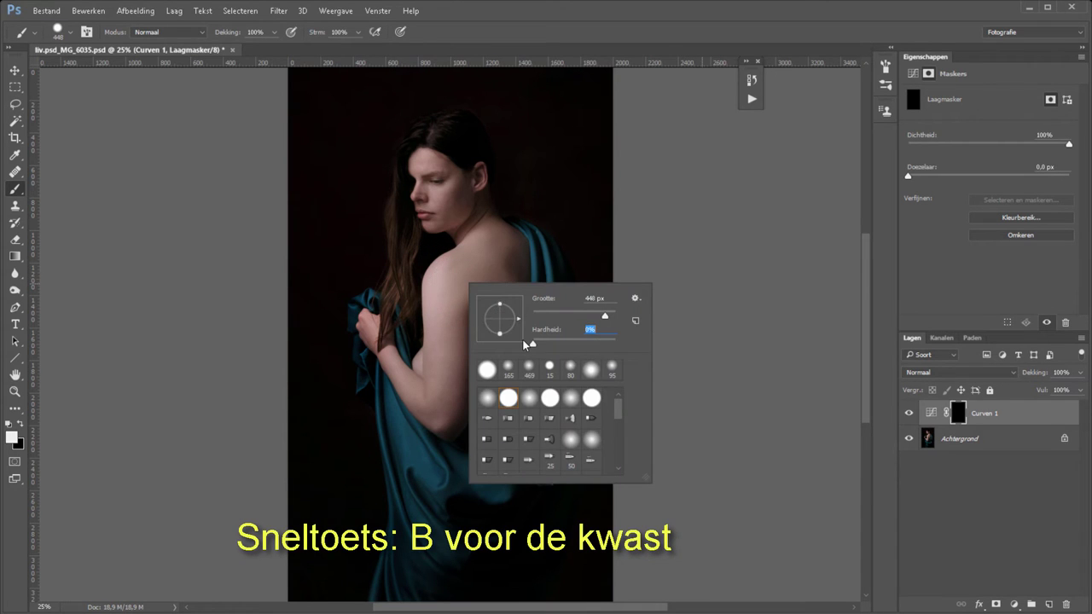
mouse_move(605, 316)
left_mouse_down()
mouse_move(568, 316)
mouse_move(584, 316)
left_mouse_up()
left_click(254, 31)
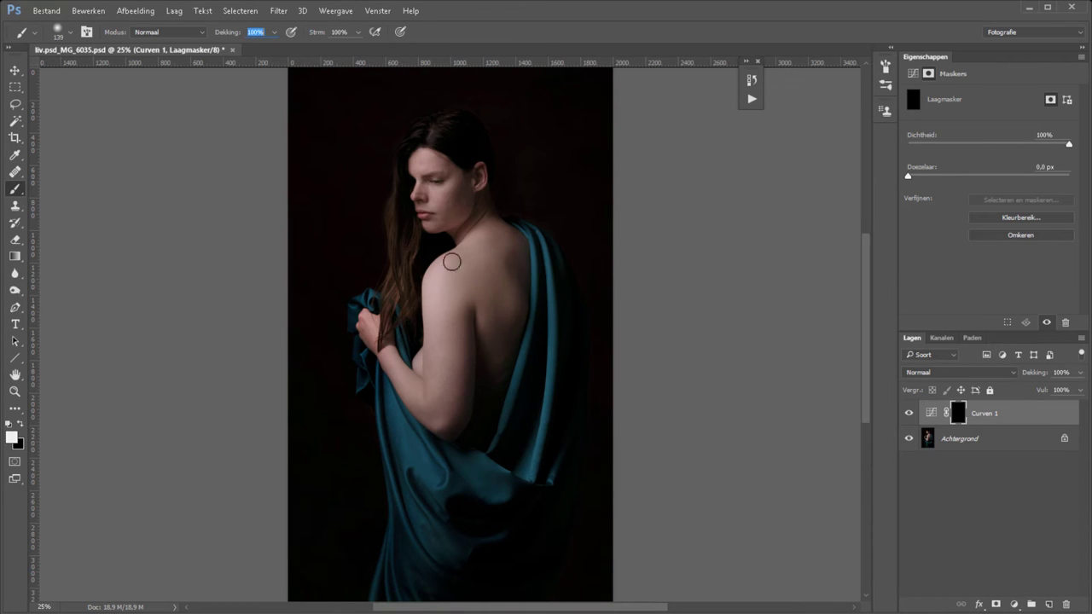
mouse_move(431, 275)
left_mouse_down()
mouse_move(431, 351)
mouse_move(453, 262)
mouse_move(502, 237)
left_mouse_up()
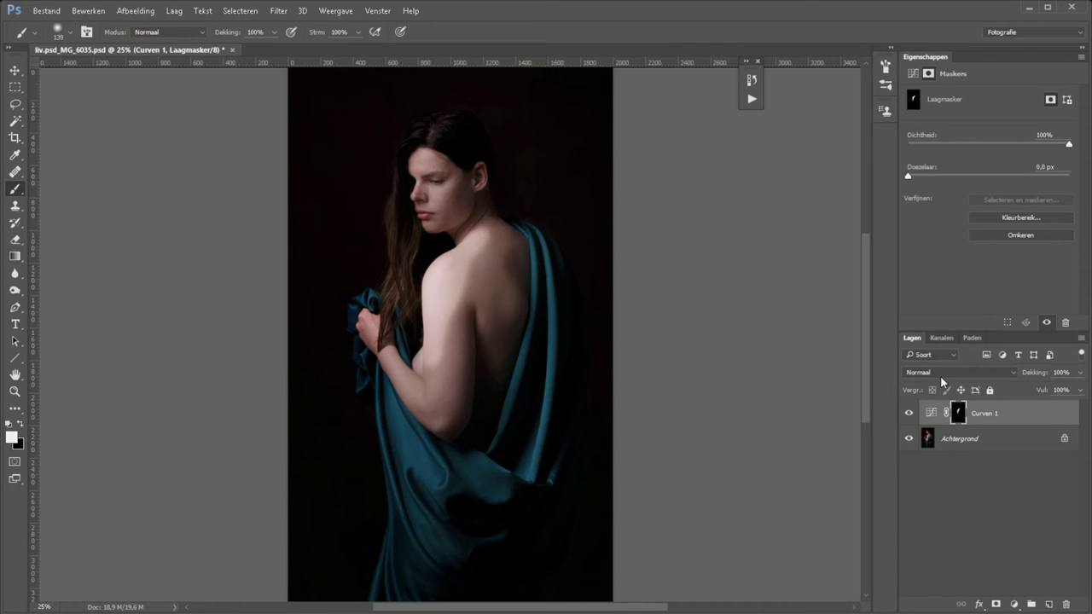
Lower Curven 1 opacity to 29% and set the brush size to 199 px
left_click_drag(1040, 378, 1028, 376)
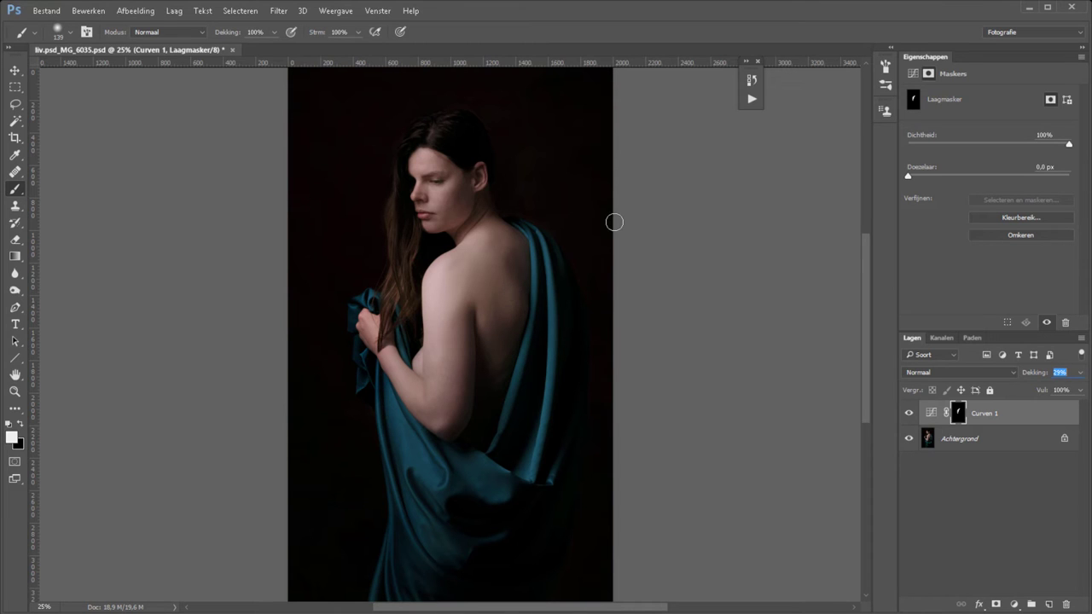
right_click(488, 304)
left_click(621, 318)
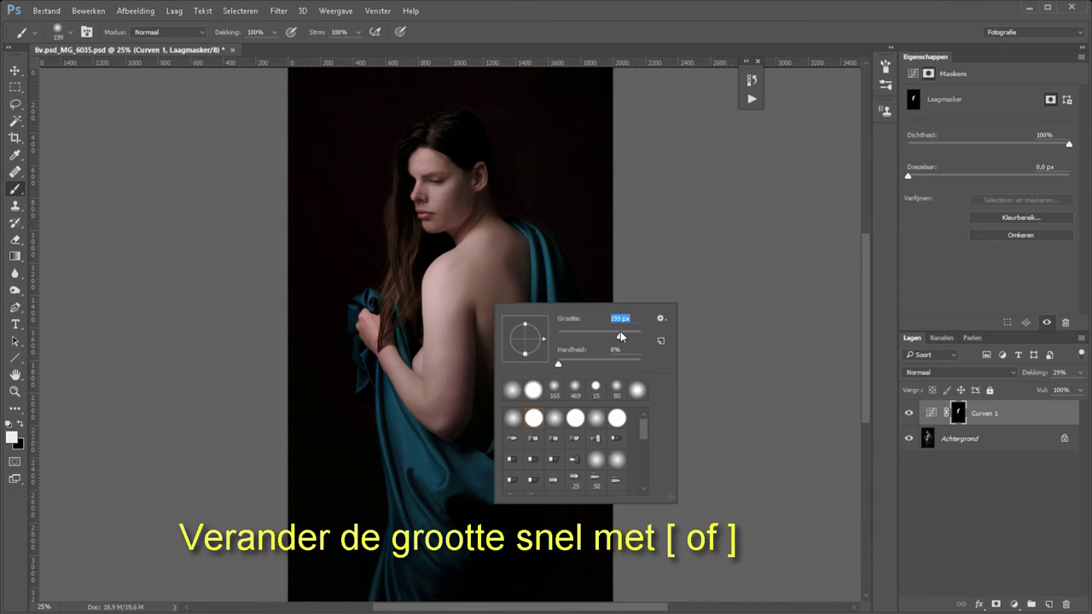
type("199")
key("Return")
Paint the Curven 1 mask over the back, arm, cheek and face
mouse_move(506, 321)
left_mouse_down()
mouse_move(480, 317)
mouse_move(461, 383)
mouse_move(439, 395)
mouse_move(400, 382)
left_mouse_up()
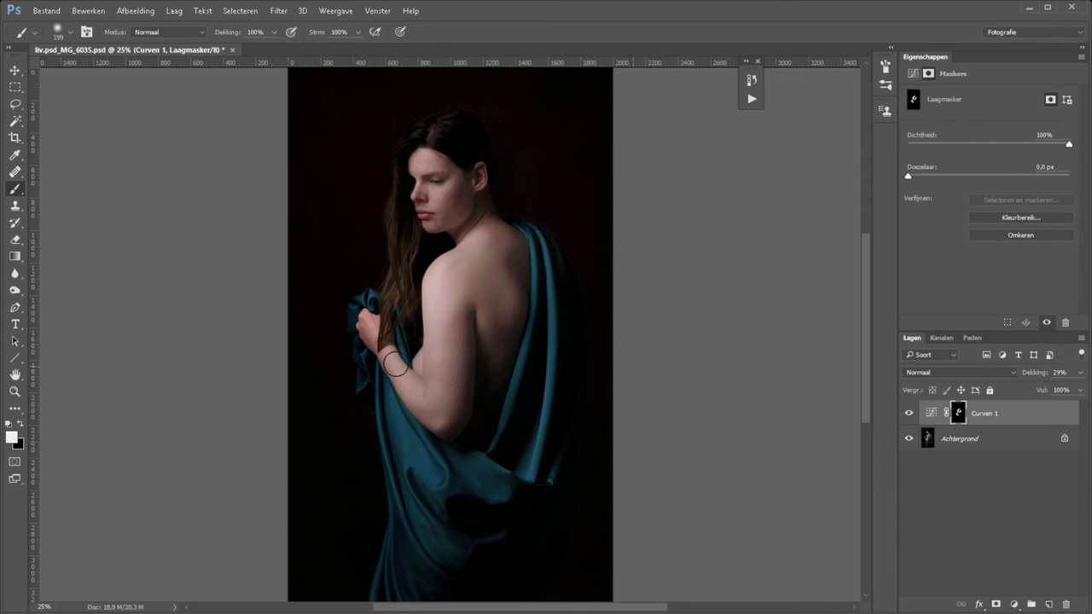
mouse_move(435, 180)
left_mouse_down()
mouse_move(428, 204)
mouse_move(427, 166)
mouse_move(428, 220)
mouse_move(439, 228)
mouse_move(495, 225)
left_mouse_up()
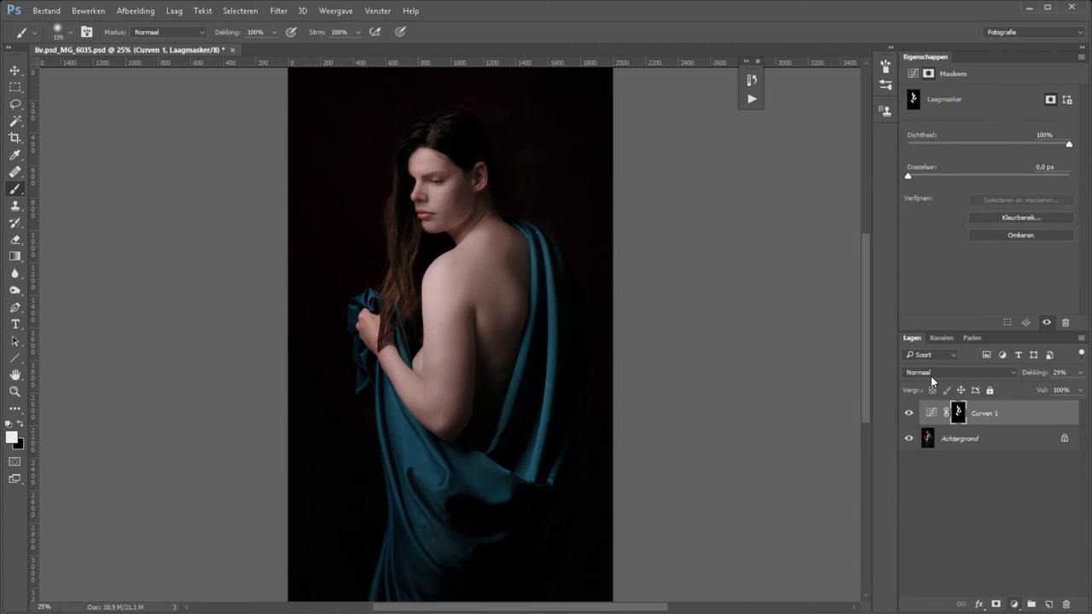
left_click(1013, 604)
Add a darkening Curves layer, Curven 2, invert its mask, and paint the upper arm and right back
left_click(972, 395)
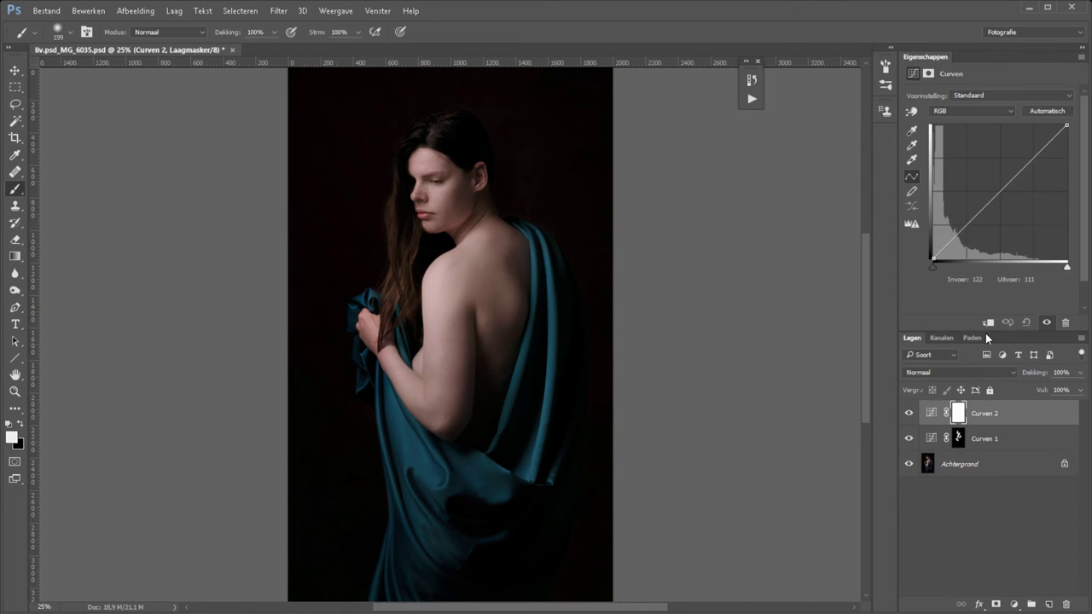
left_click_drag(1004, 185, 1006, 206)
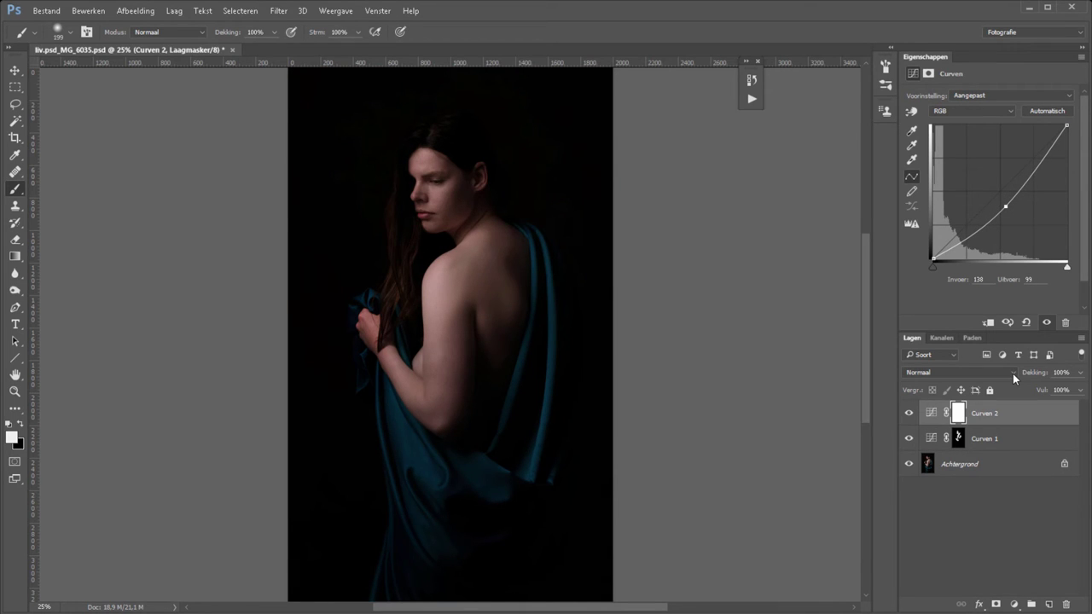
key("ctrl+i")
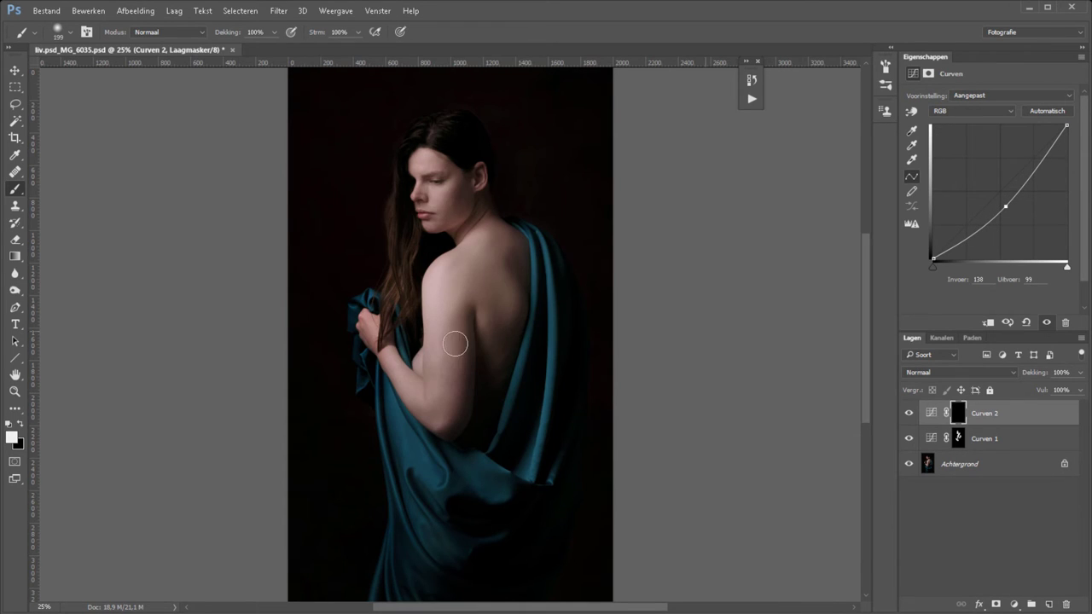
left_click_drag(461, 317, 451, 422)
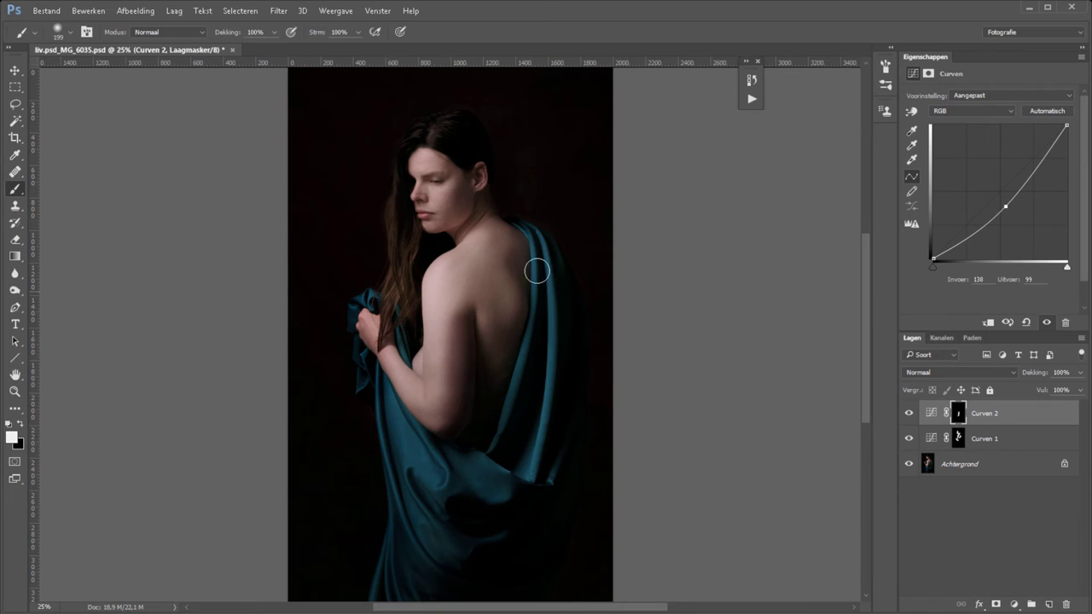
mouse_move(537, 263)
left_mouse_down()
mouse_move(519, 255)
mouse_move(480, 429)
mouse_move(521, 361)
left_mouse_up()
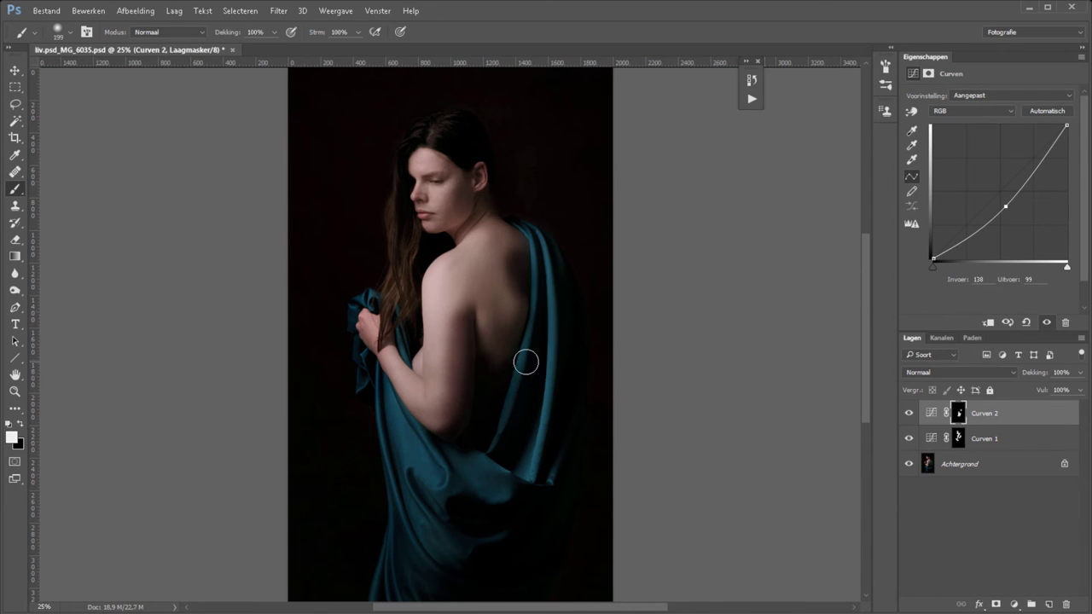
Lower Curven 2 opacity to 67%, lightly paint the face and hair, and select both Curves layers
left_click(1036, 375)
left_click_drag(1037, 375, 1024, 376)
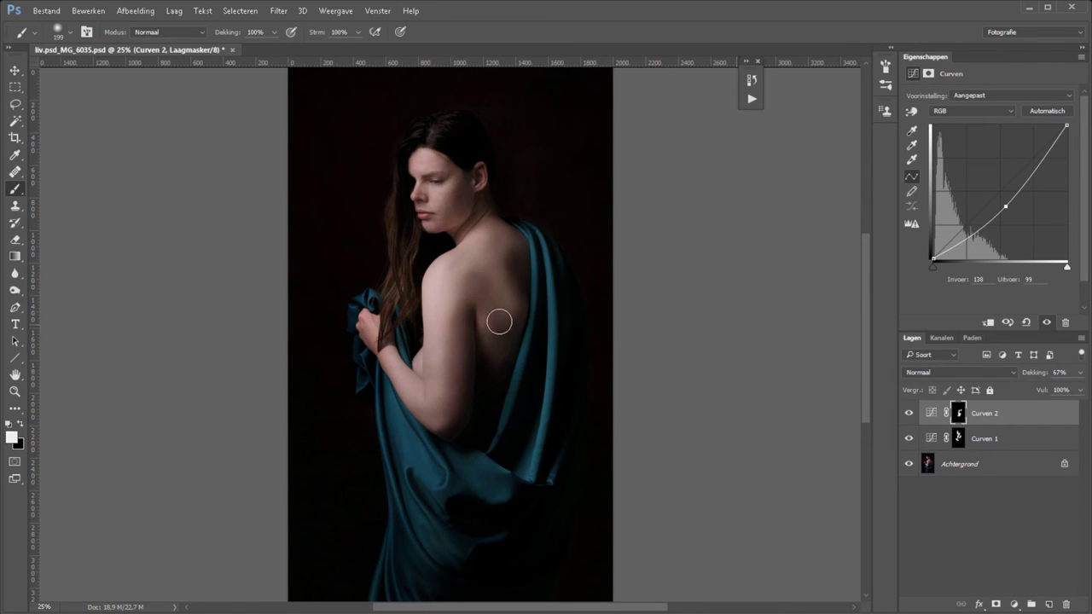
left_click_drag(458, 183, 463, 200)
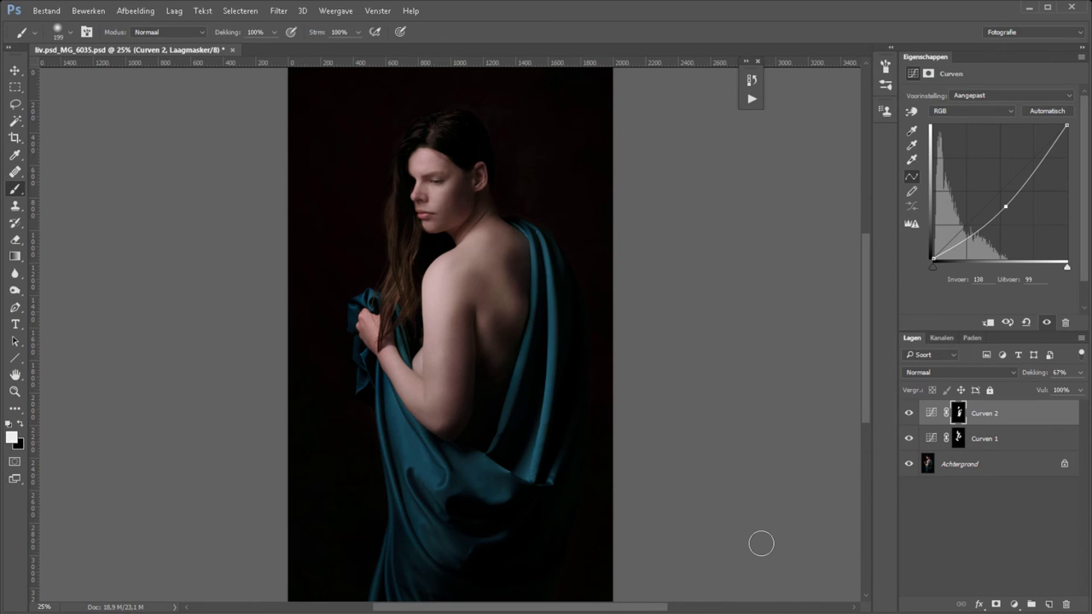
left_click(1011, 440, "shift")
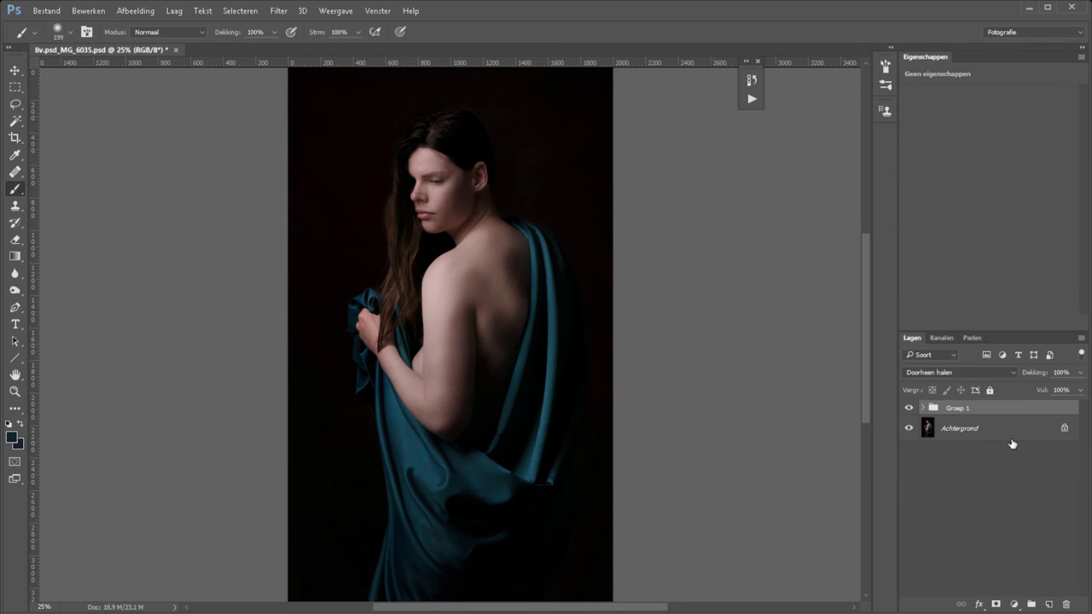
Group Curven 1 and 2 as Groep 1, and add Curven 3 with a raised curve
key("ctrl+g")
left_click(1013, 604)
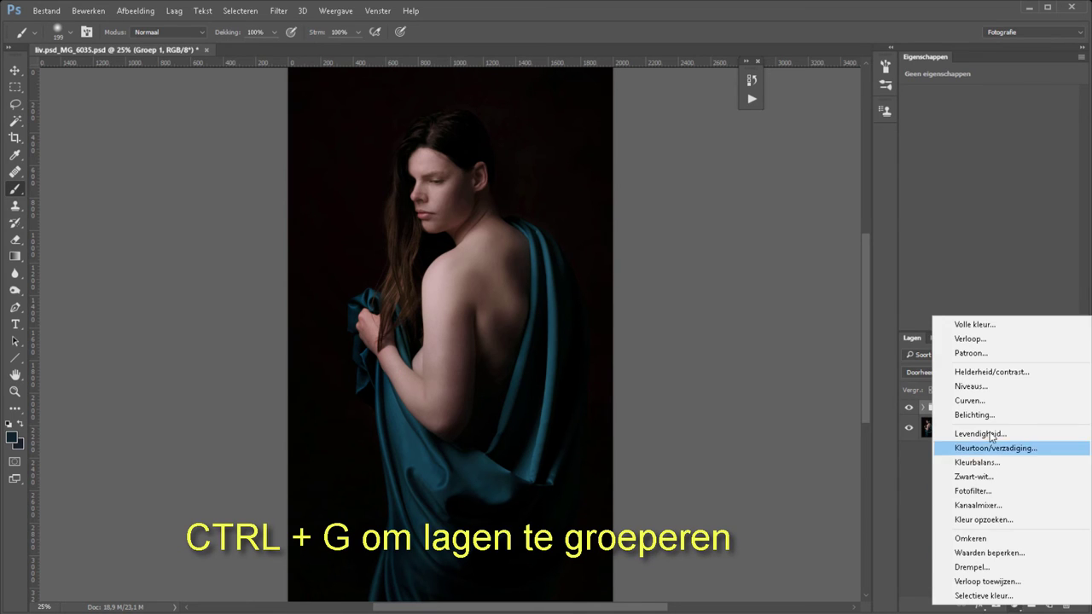
left_click(991, 402)
left_click_drag(990, 199, 991, 191)
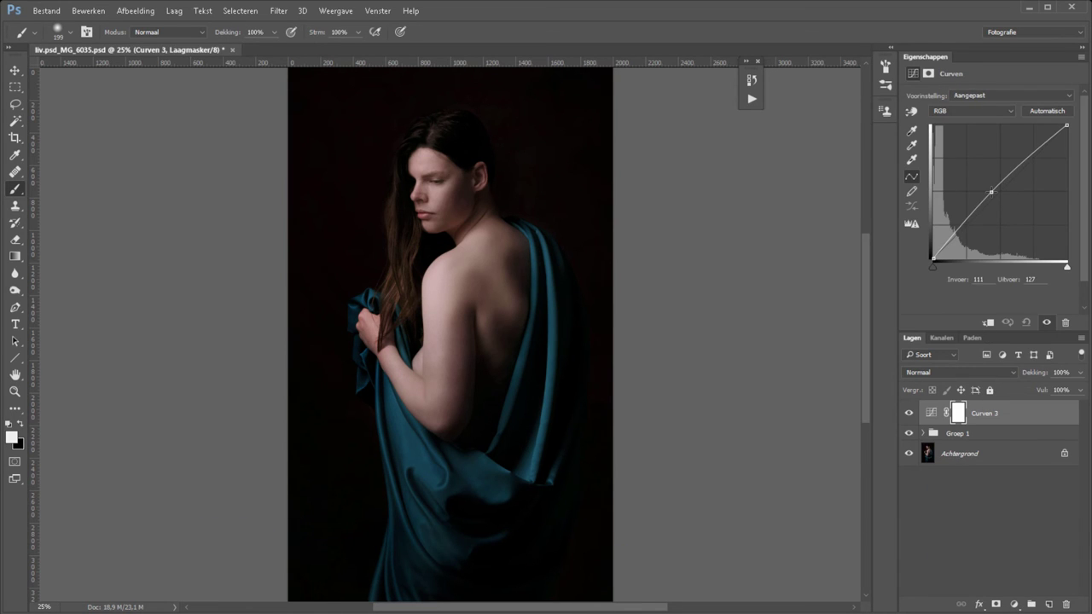
Invert the Curven 3 mask, paint the hair left of the shoulder, and raise the curve further
key("ctrl+i")
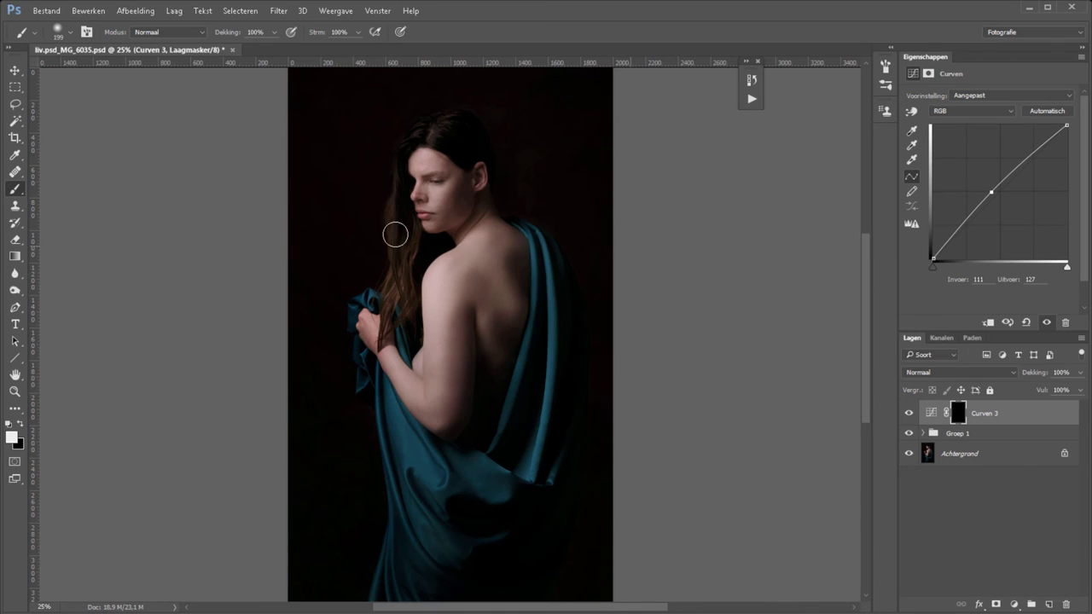
mouse_move(393, 230)
left_mouse_down()
mouse_move(398, 276)
mouse_move(398, 250)
mouse_move(404, 261)
left_mouse_up()
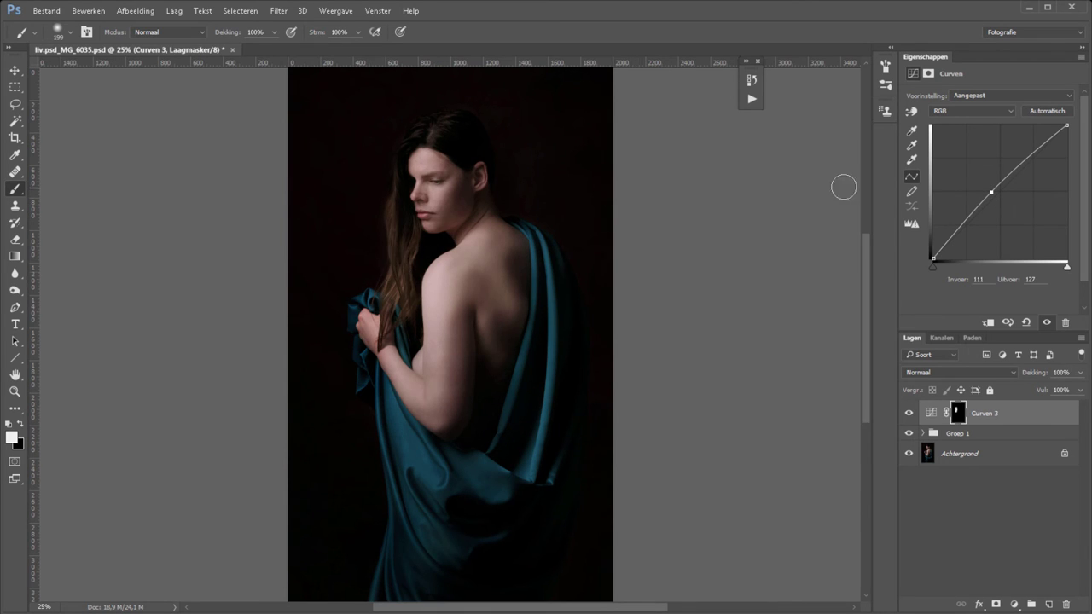
left_click_drag(991, 191, 987, 186)
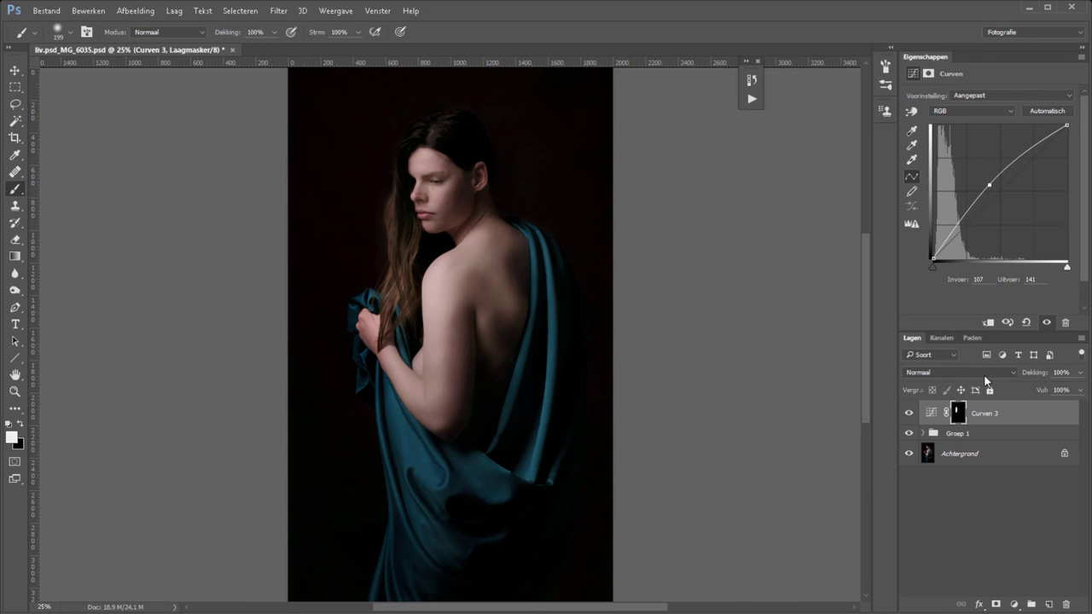
Add brightening Curven 4 with an inverted mask, painted over the arm, back and drape
left_click(1014, 603)
left_click(972, 395)
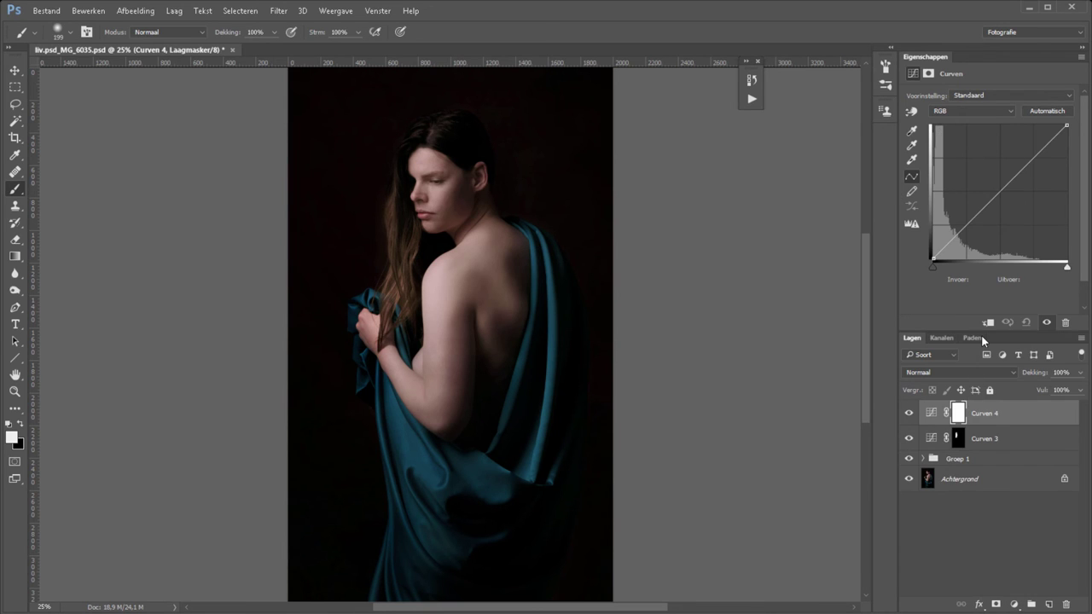
left_click_drag(992, 199, 991, 194)
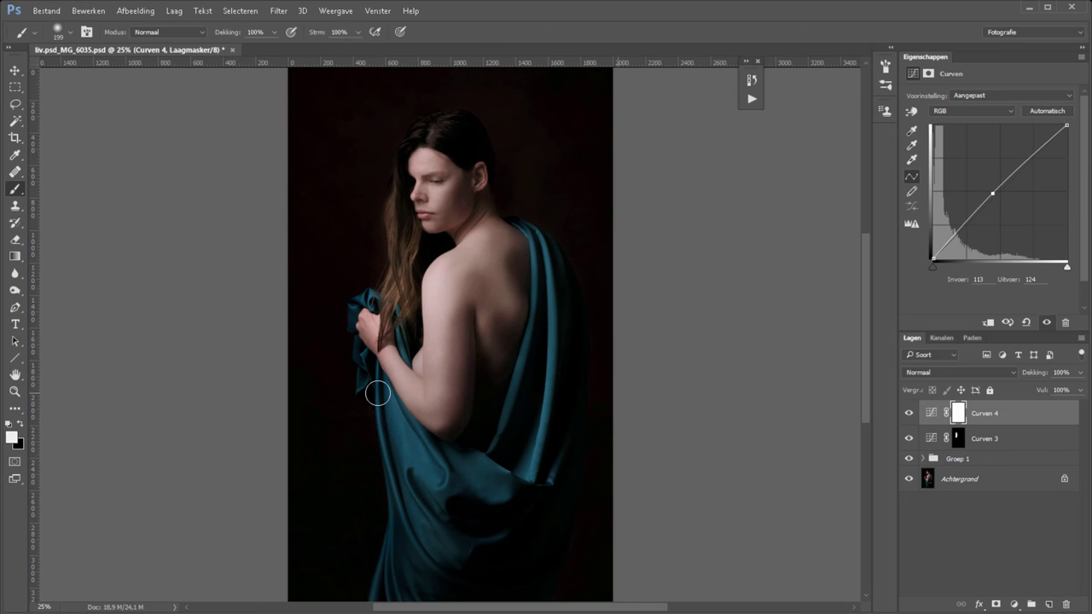
key("ctrl+i")
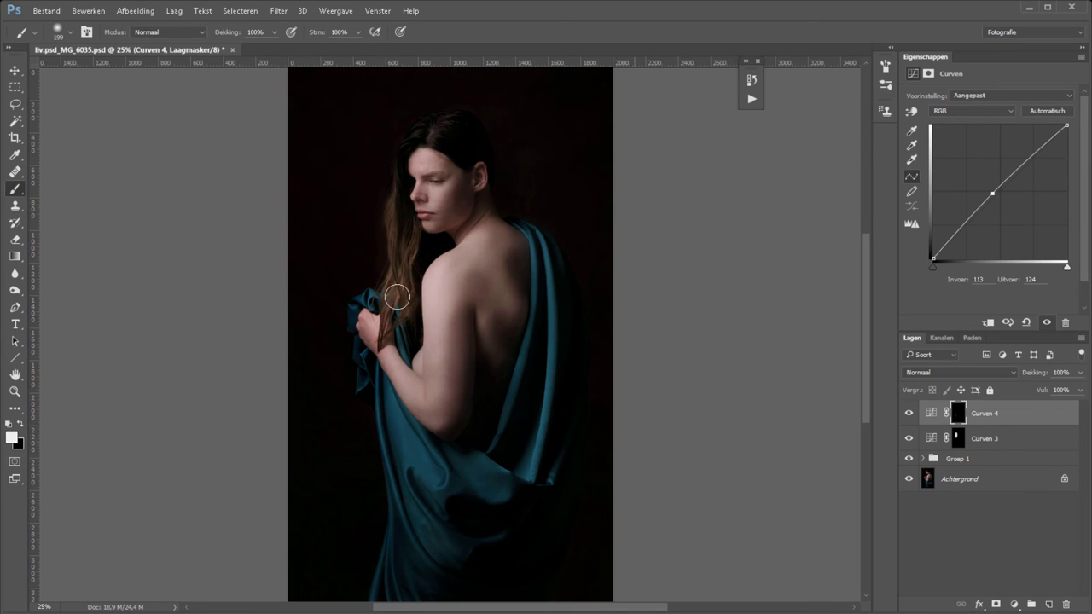
mouse_move(396, 297)
left_mouse_down()
mouse_move(381, 441)
mouse_move(389, 495)
mouse_move(446, 546)
left_mouse_up()
mouse_move(557, 364)
left_mouse_down()
mouse_move(546, 285)
mouse_move(551, 366)
mouse_move(533, 329)
mouse_move(487, 470)
left_mouse_up()
Add darkening Curven 5 with an inverted mask, painted on the drape fold and adjacent skin strip
left_click(1013, 604)
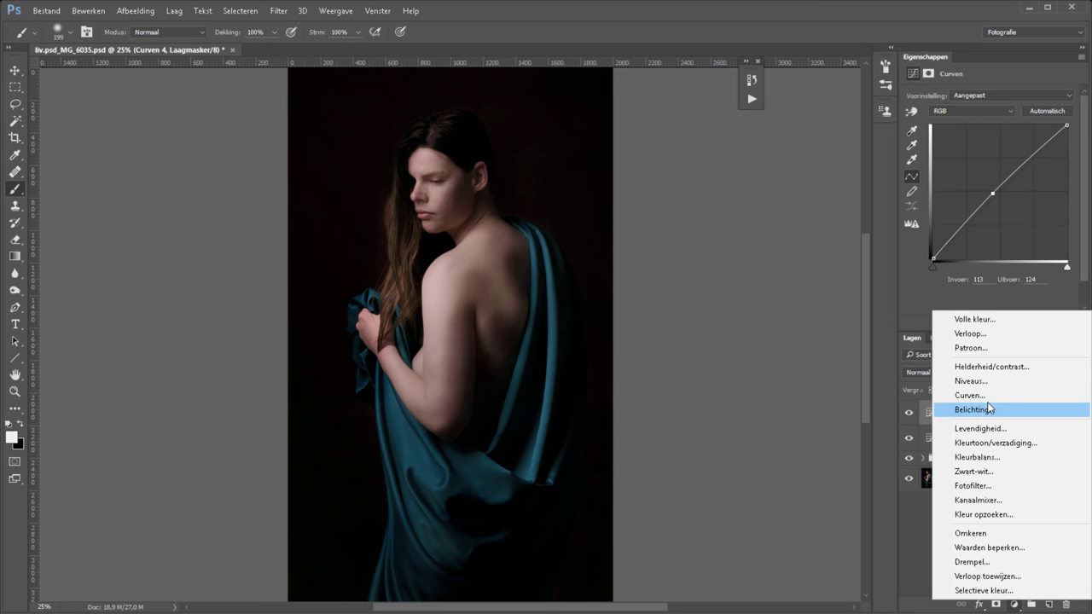
left_click(968, 395)
left_click_drag(999, 194, 1001, 204)
key("ctrl+i")
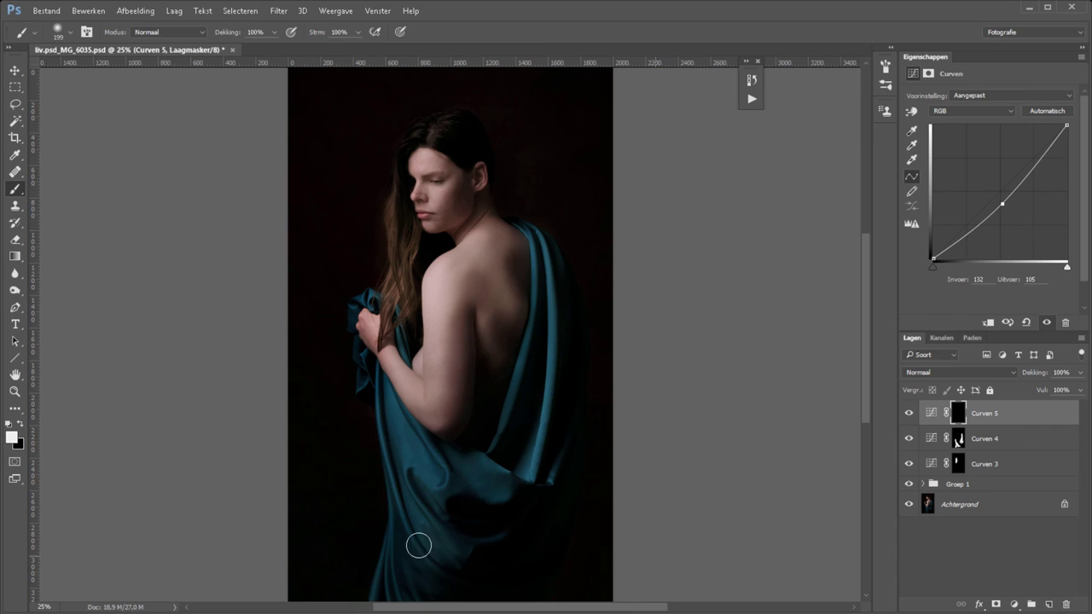
left_click_drag(470, 515, 544, 514)
left_click_drag(537, 316, 537, 383)
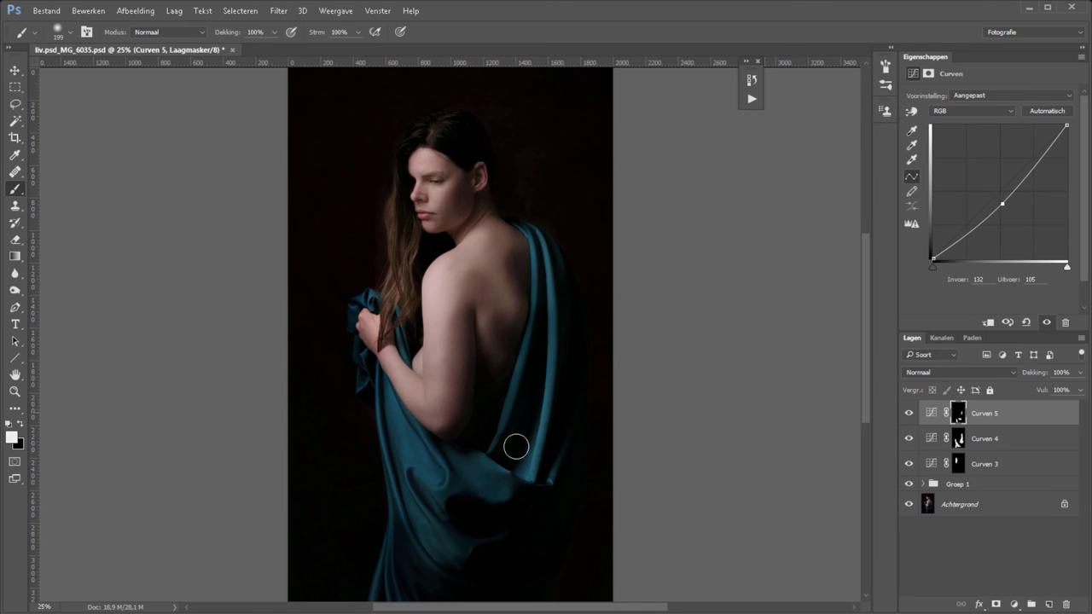
Group Curven 4 and Curven 5 into a group named doek
left_click(981, 439, "shift")
key("ctrl+g")
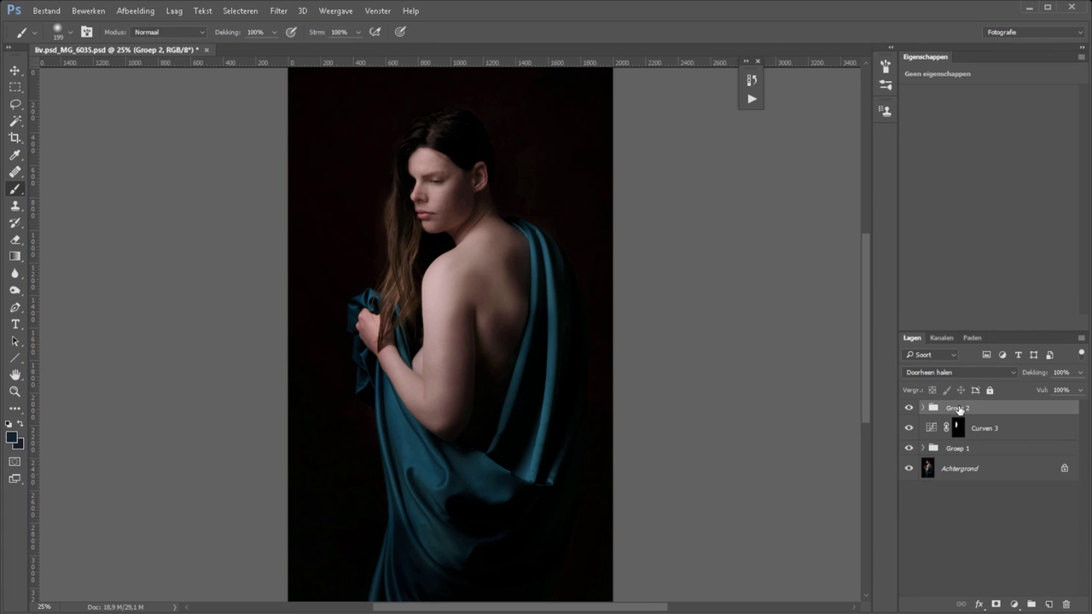
double_click(957, 408)
type("doek")
key("Return")
Group all dodge and burn layers into a group named 'tegenhouden en doordrukken'
left_click(998, 451, "shift")
key("ctrl+g")
double_click(953, 408)
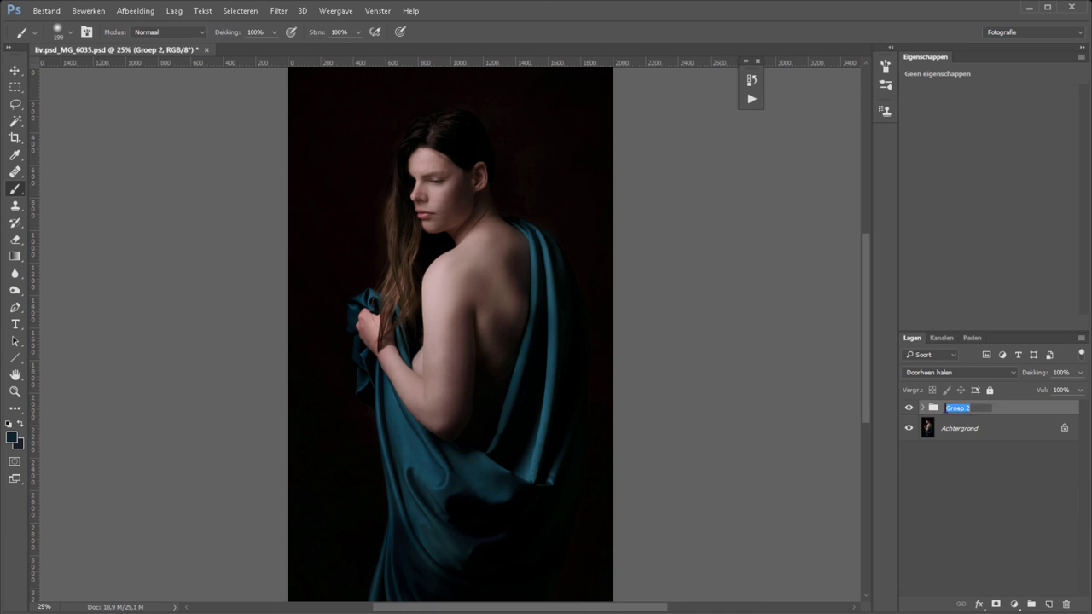
type("a")
type("kken")
key("Return")
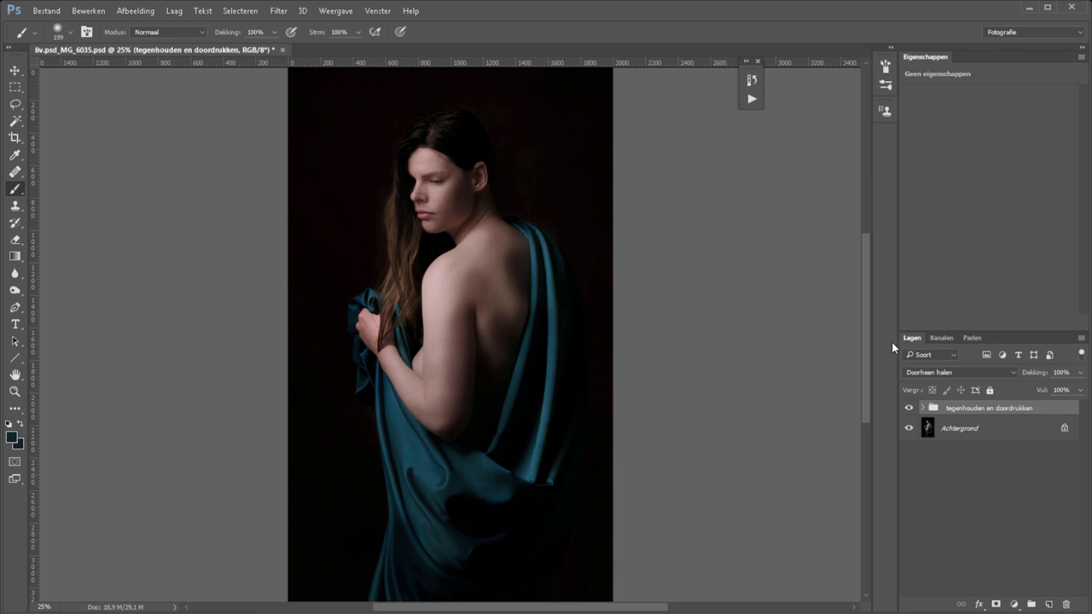
Toggle the 'tegenhouden en doordrukken' group's visibility to compare before and after
left_click(908, 408)
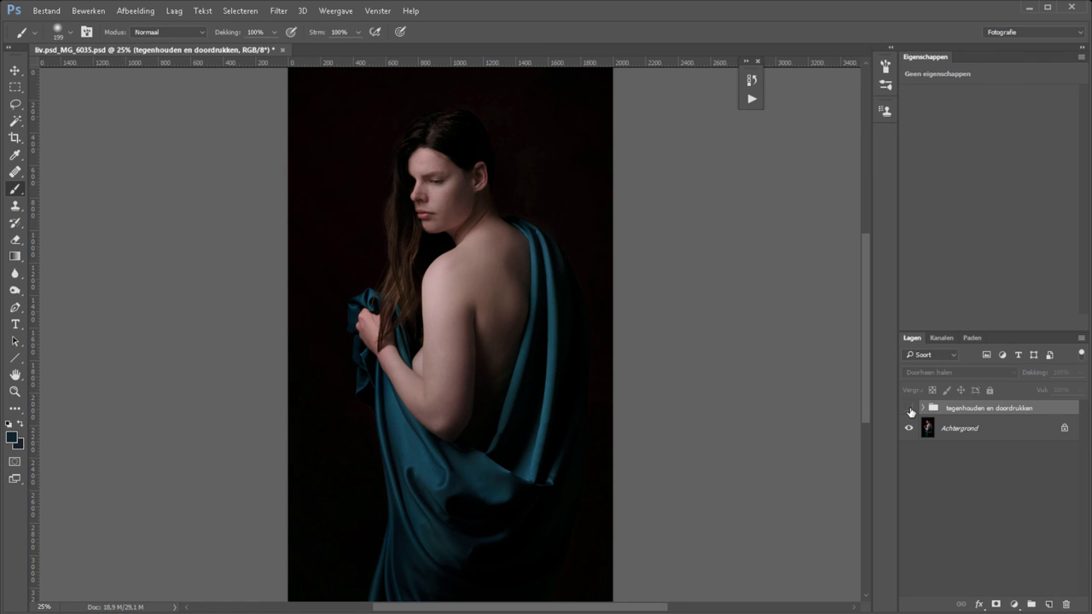
left_click(909, 409)
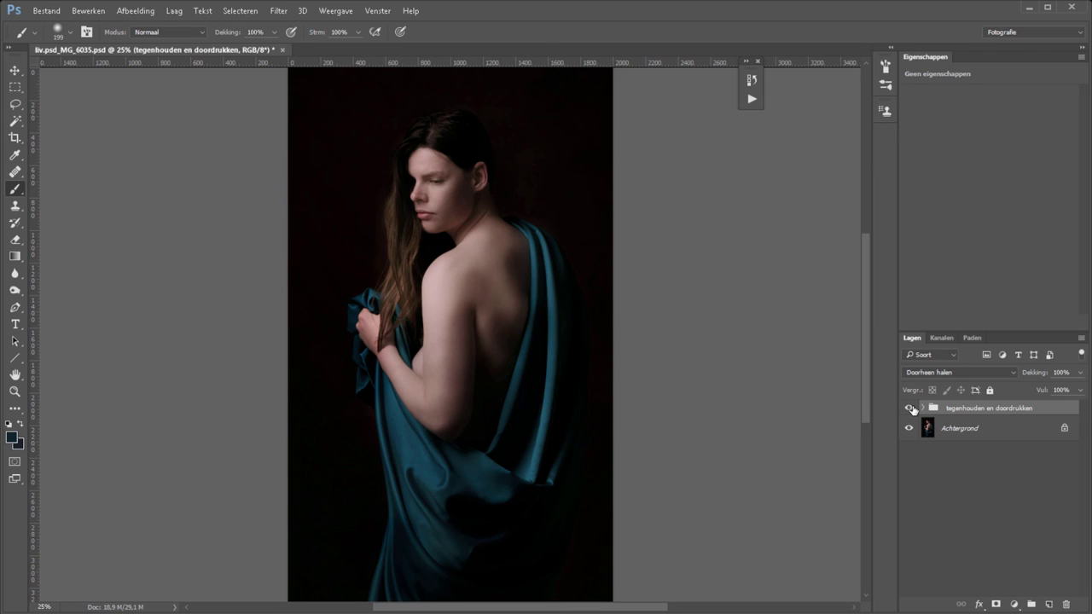
left_click(911, 409)
left_click(909, 410)
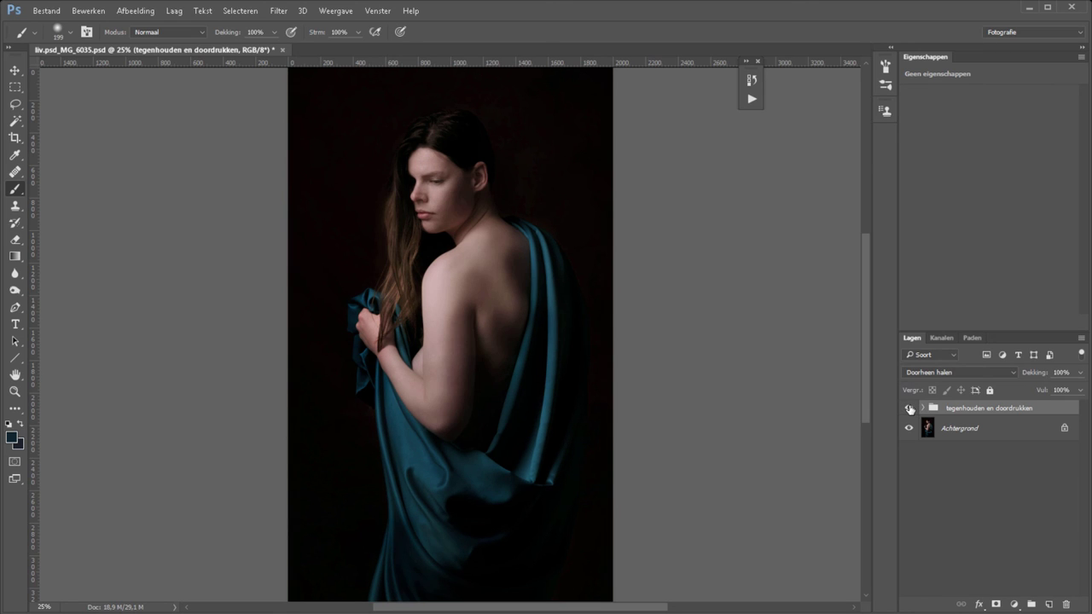